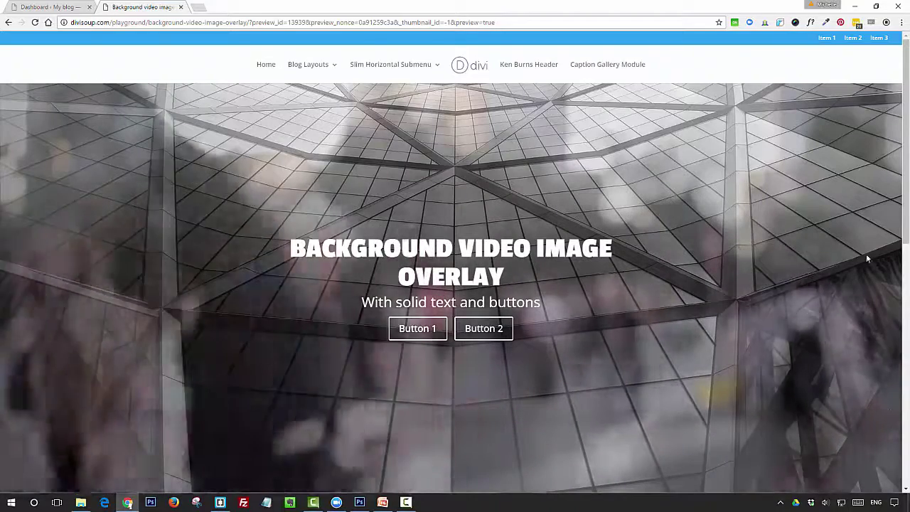
- Scroll the preview down to the second header, with see-through text and buttons over the video
drag(903, 243, 908, 398)
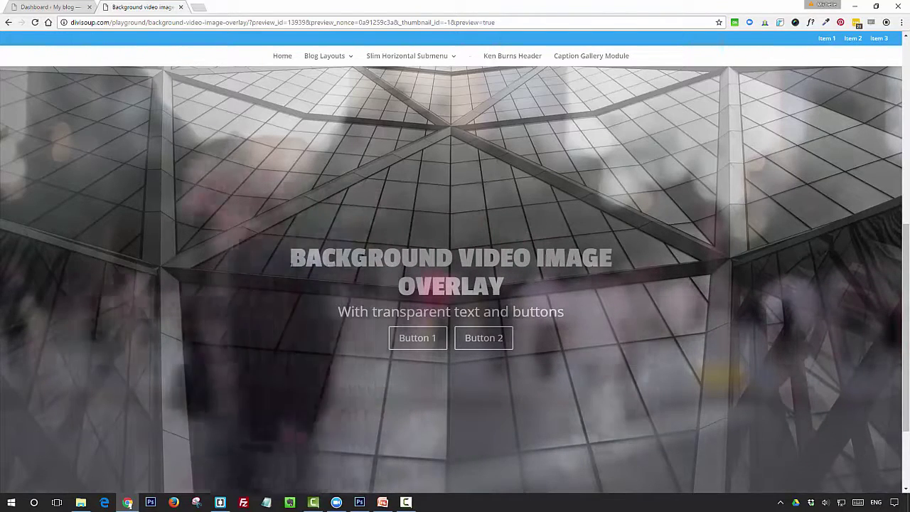
- From the dashboard, start a new page and switch it to the Divi Builder
click(69, 5)
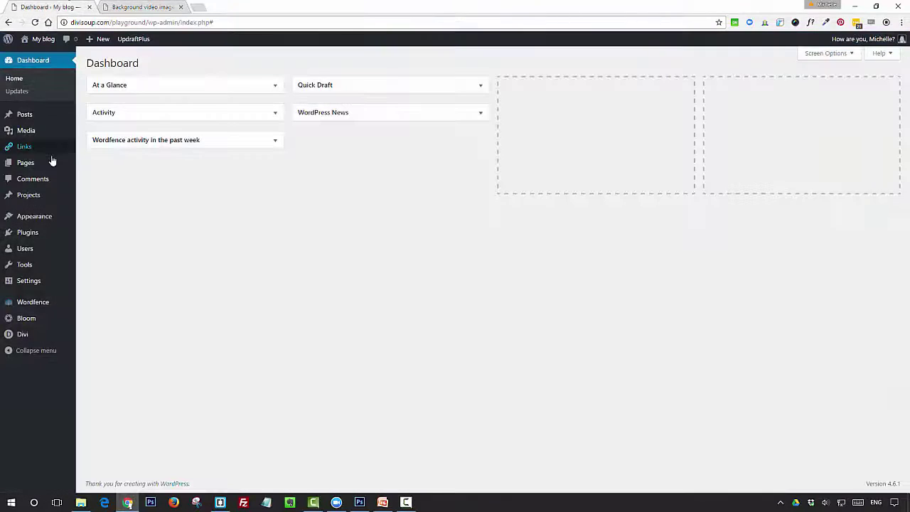
mouse_move(51, 164)
click(91, 177)
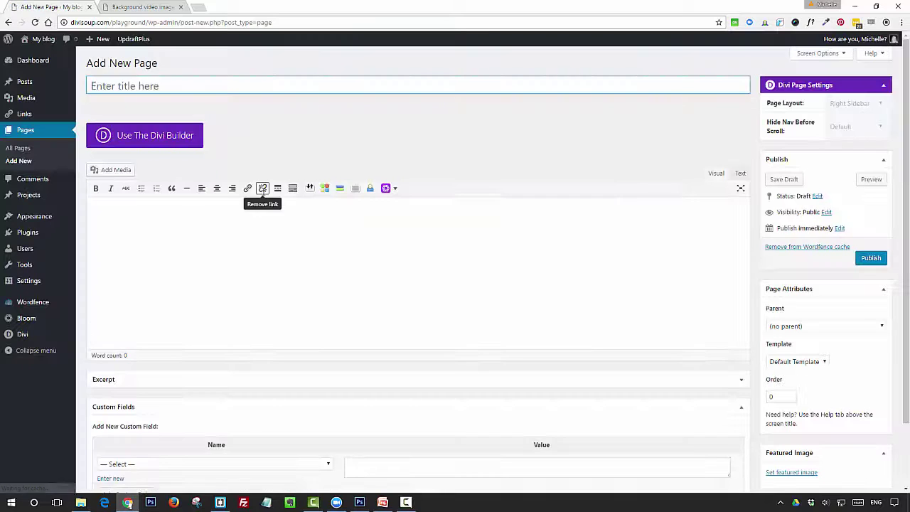
click(189, 135)
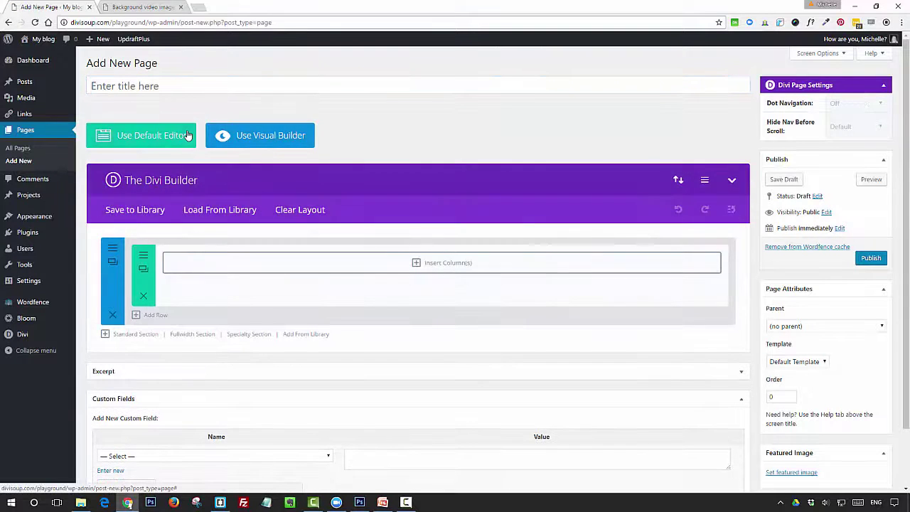
- Replace the standard section with a fullwidth section holding a Fullwidth Header module
click(188, 335)
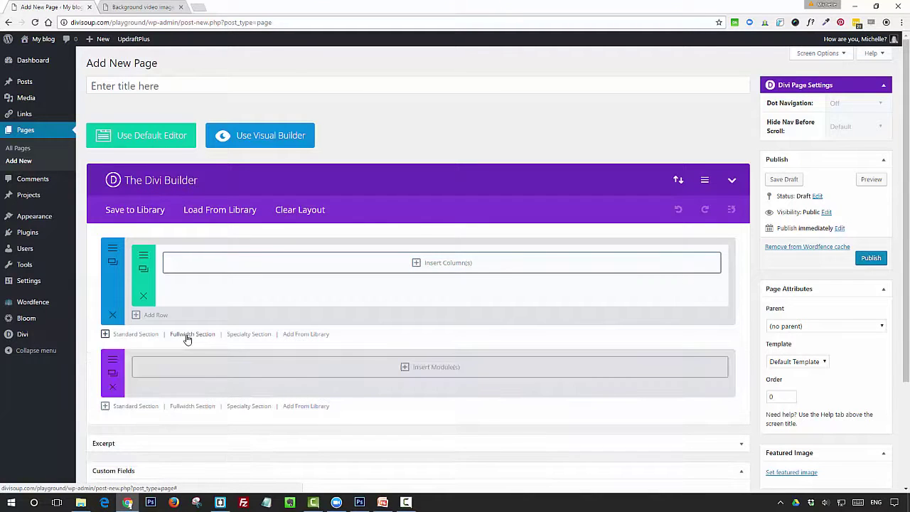
click(111, 316)
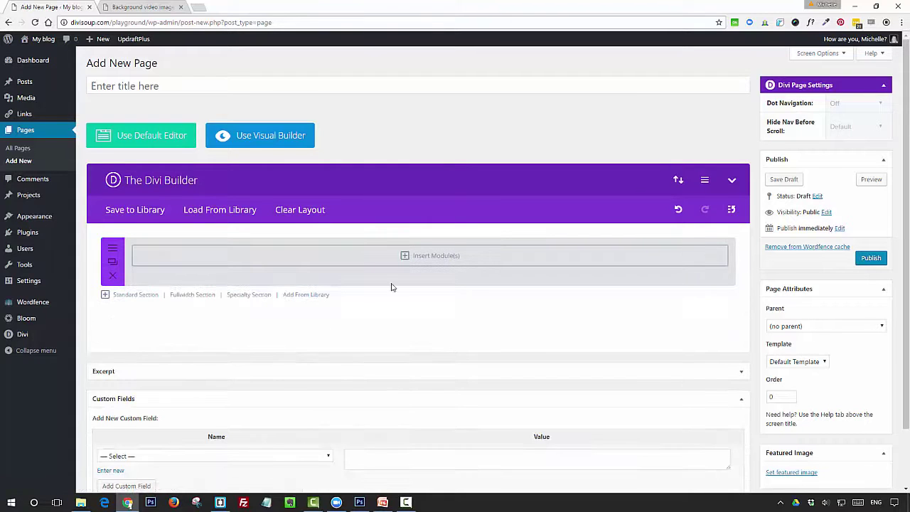
click(421, 264)
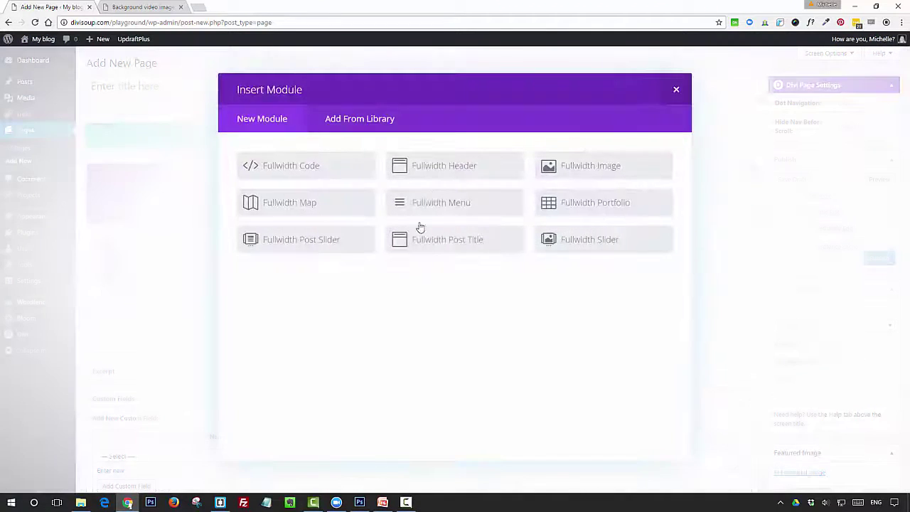
click(441, 167)
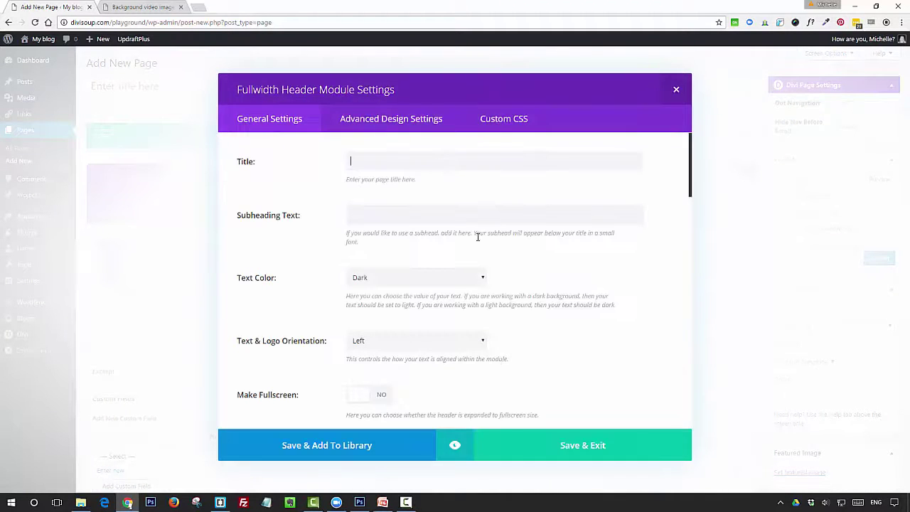
click(526, 462)
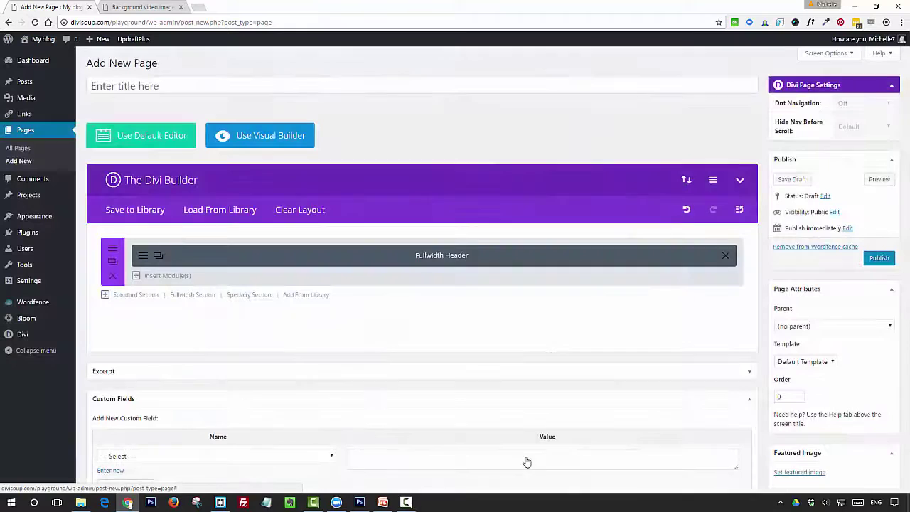
- Set test-video.mp4 as the fullwidth section's MP4 background video and save the section
click(113, 252)
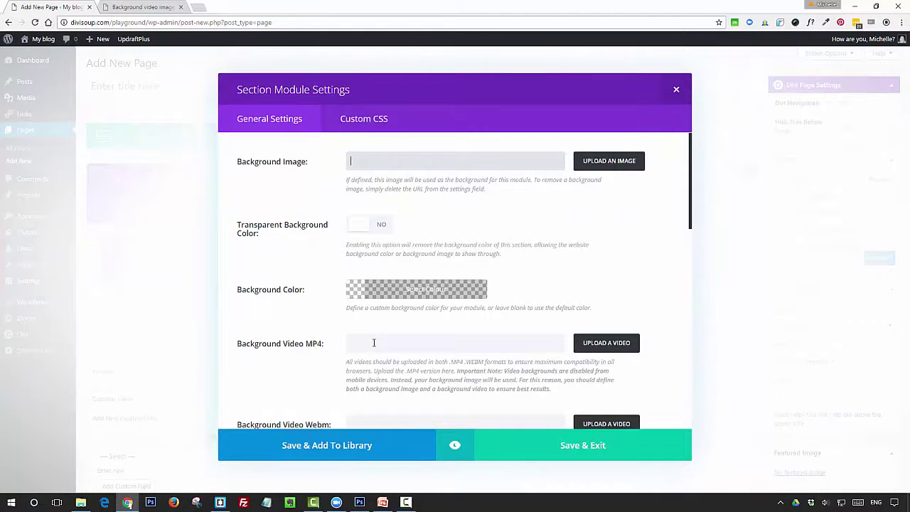
click(601, 347)
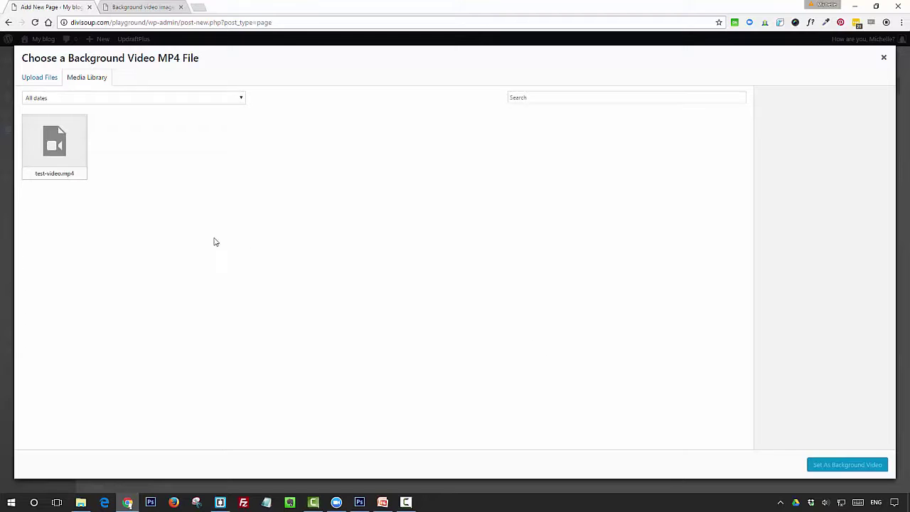
click(48, 158)
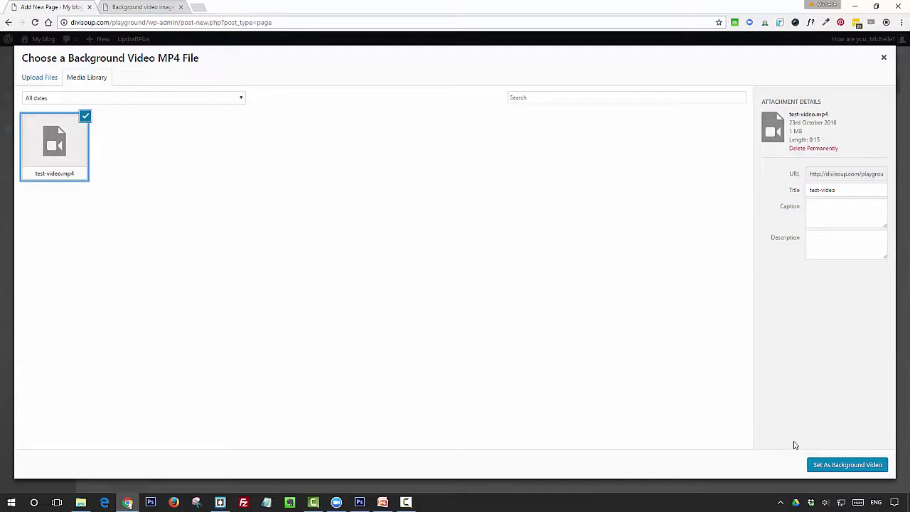
click(820, 466)
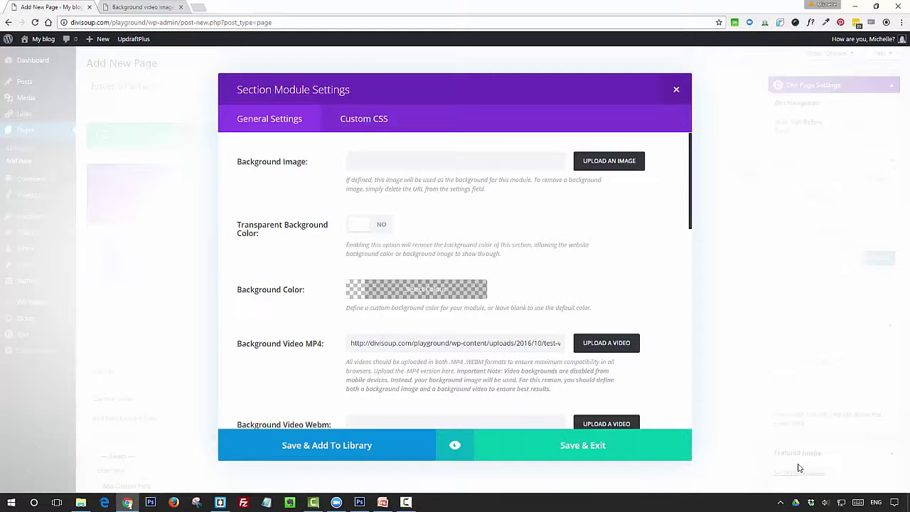
click(566, 446)
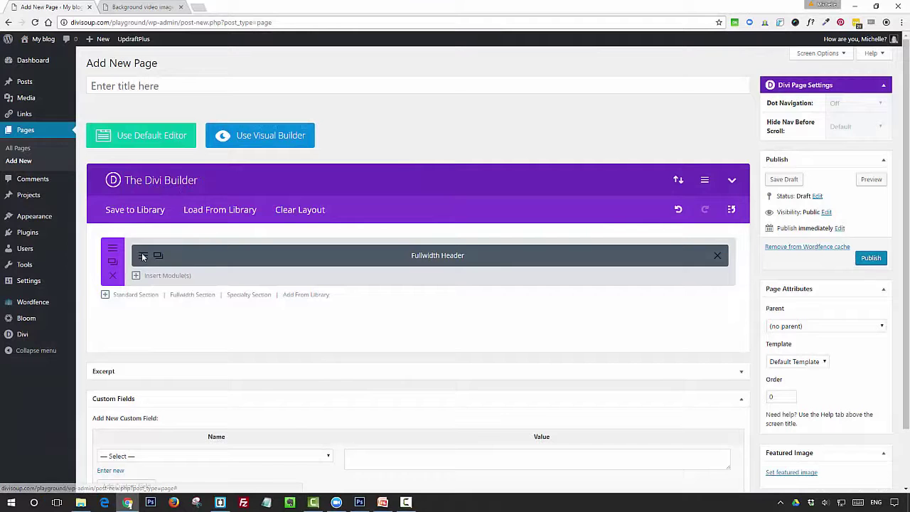
- Title the header 'Background Video Image Overlay' with subheading 'With Solid Text'
click(143, 257)
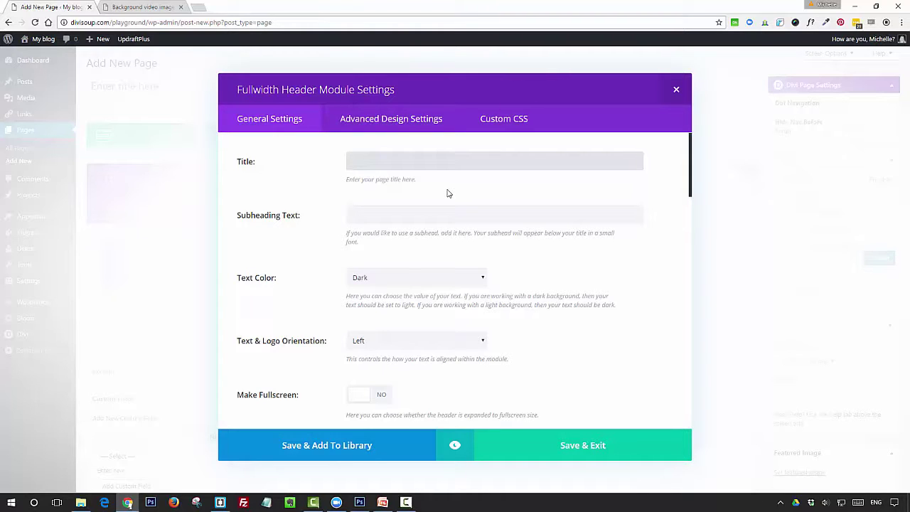
text(Background Video Image Overlay)
key(Tab)
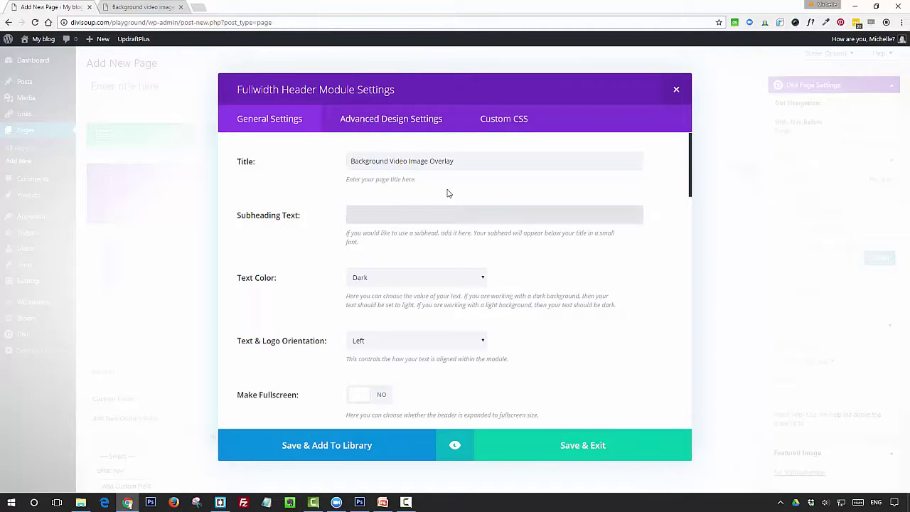
text(With Solid Text)
- Set the header text colour to Light, orientation to Center, and Make Fullscreen to Yes
click(423, 280)
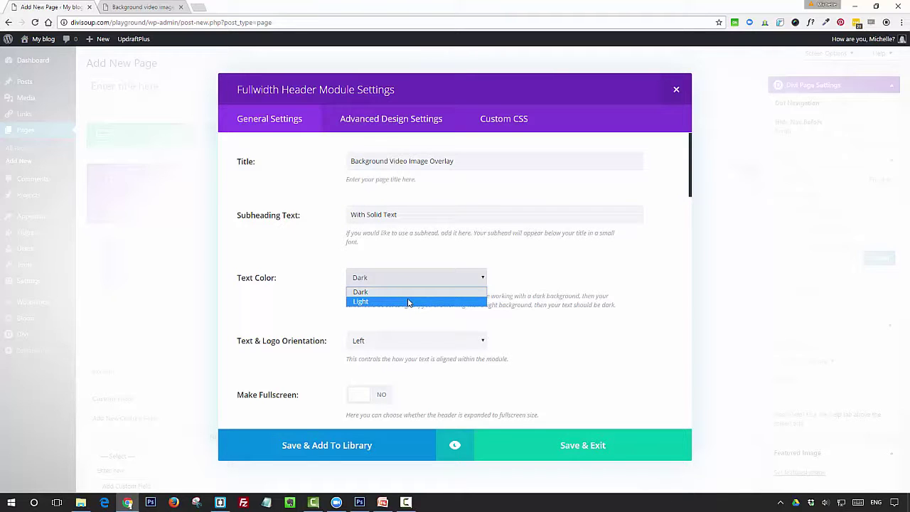
click(409, 302)
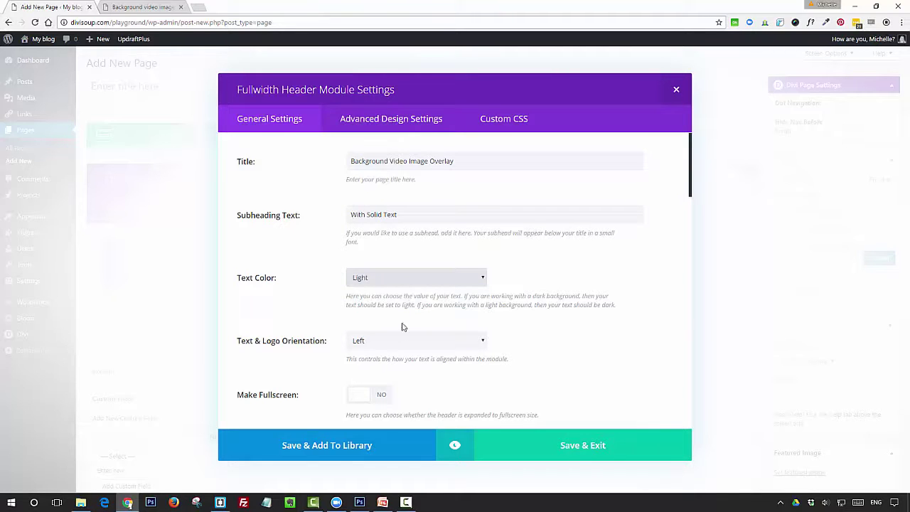
click(391, 346)
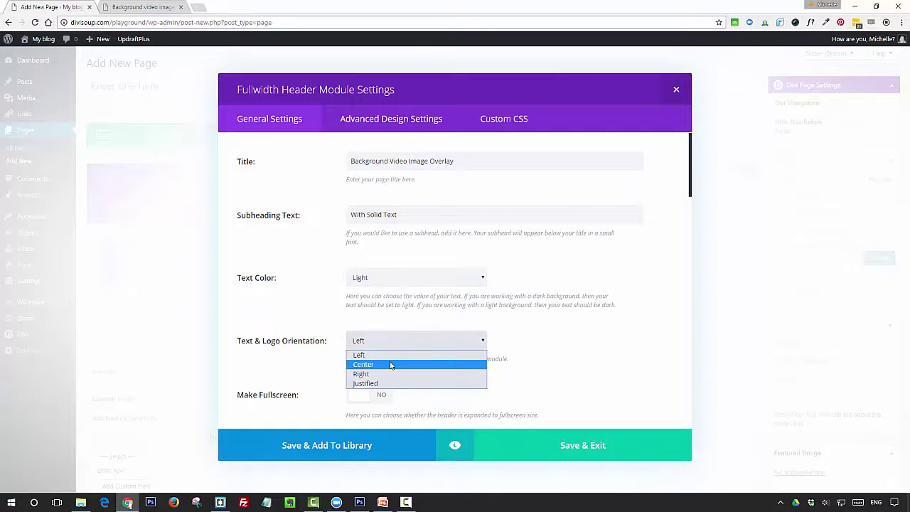
click(390, 364)
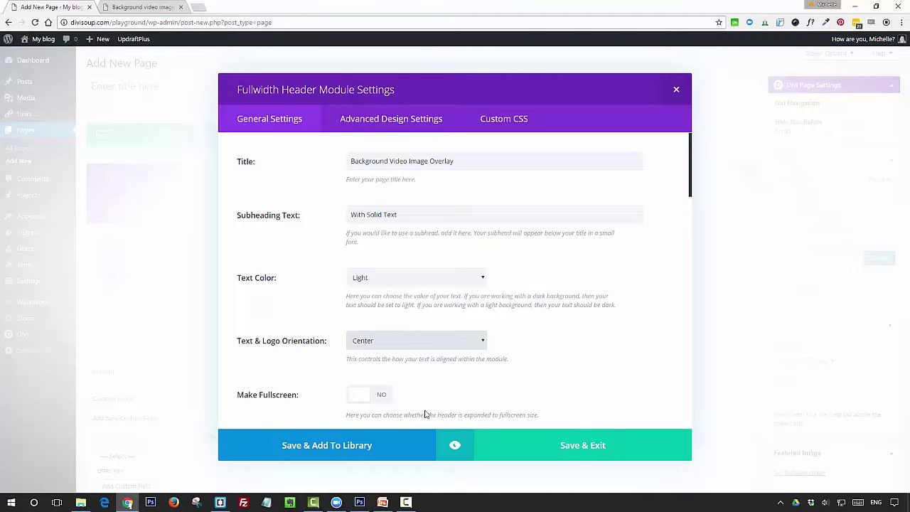
click(381, 399)
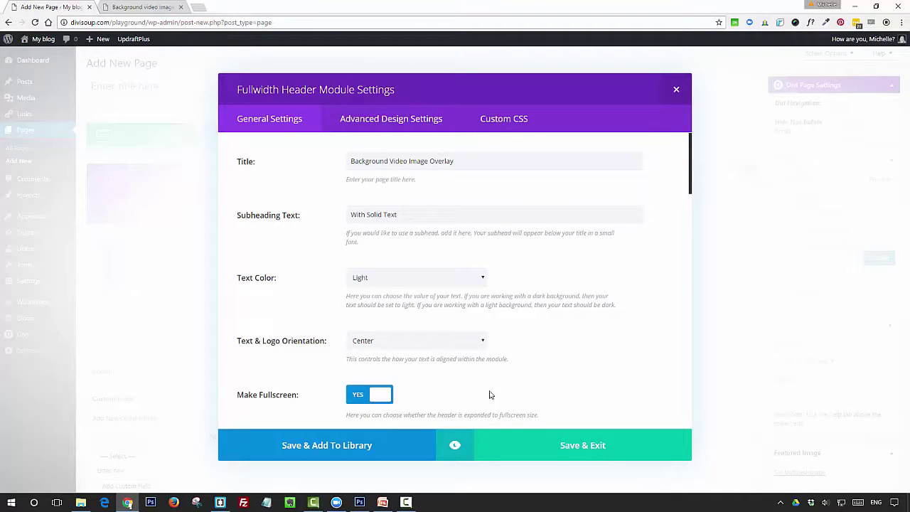
scroll(549, 328, down, 2)
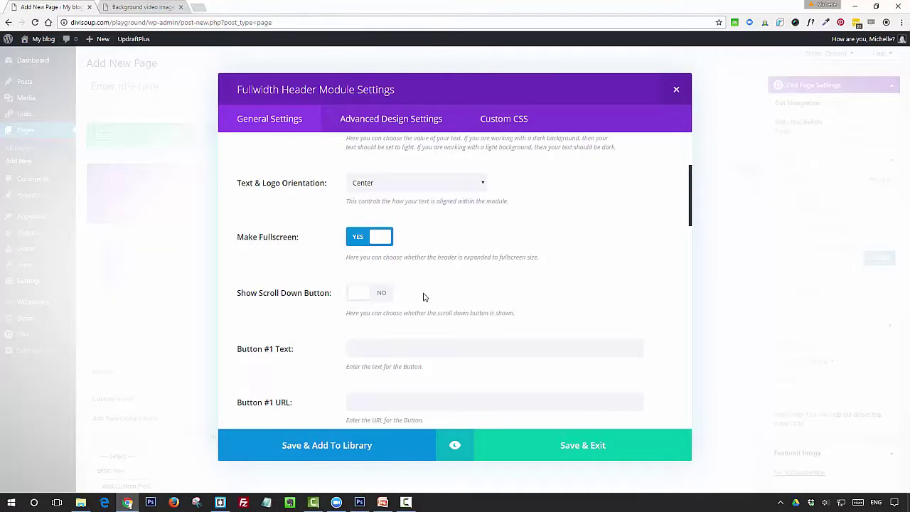
- Label the first header button 'Button1' with URL '#'
scroll(423, 297, down, 2)
click(372, 197)
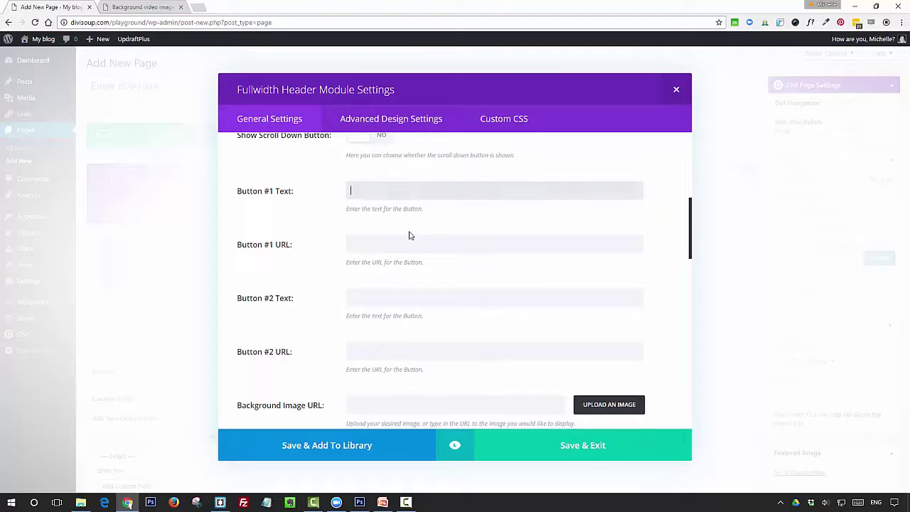
text(Button1)
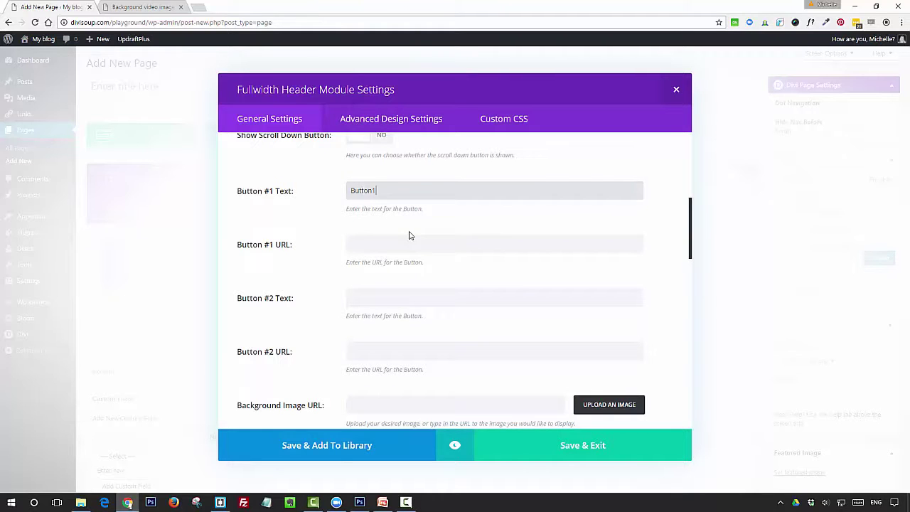
click(409, 236)
text(#)
- Label the second button 'Button2' with URL '#', correcting its capitalisation
key(Tab)
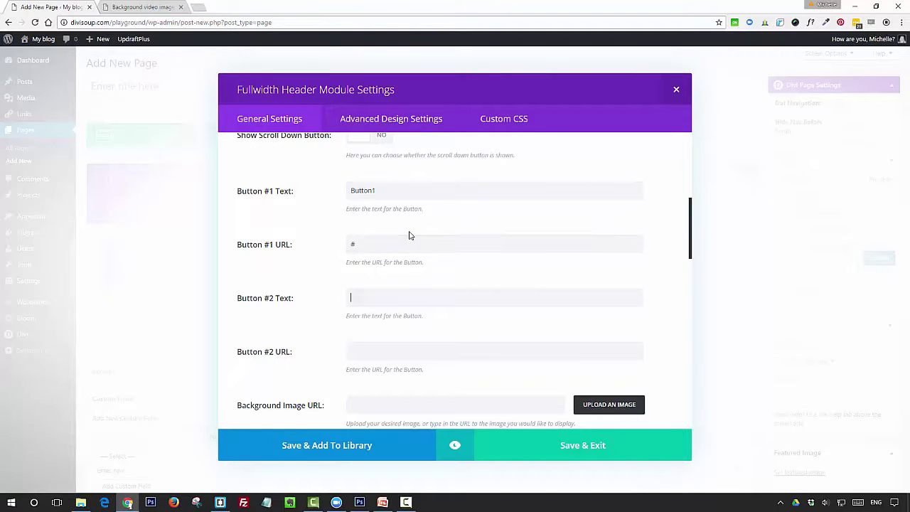
text(BUtton)
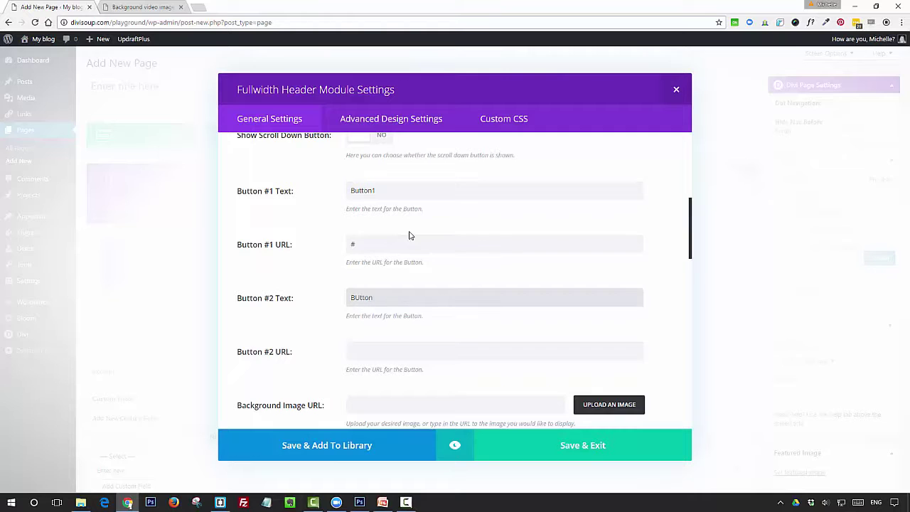
text(2)
key(Tab)
text(#)
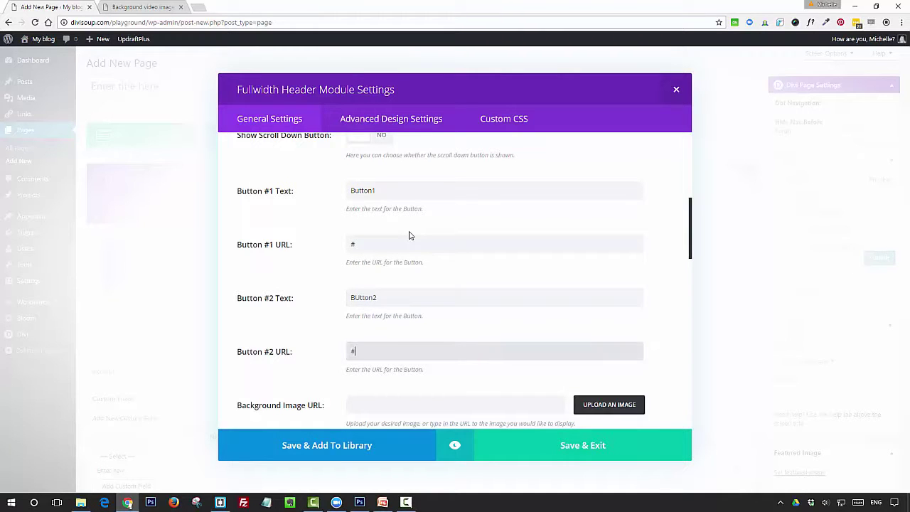
click(357, 298)
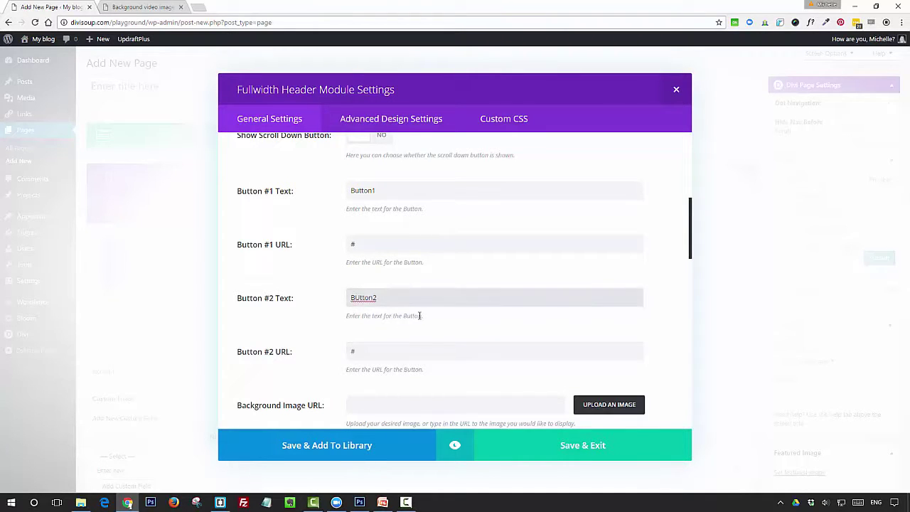
key(BackSpace)
text(u)
drag(690, 237, 676, 405)
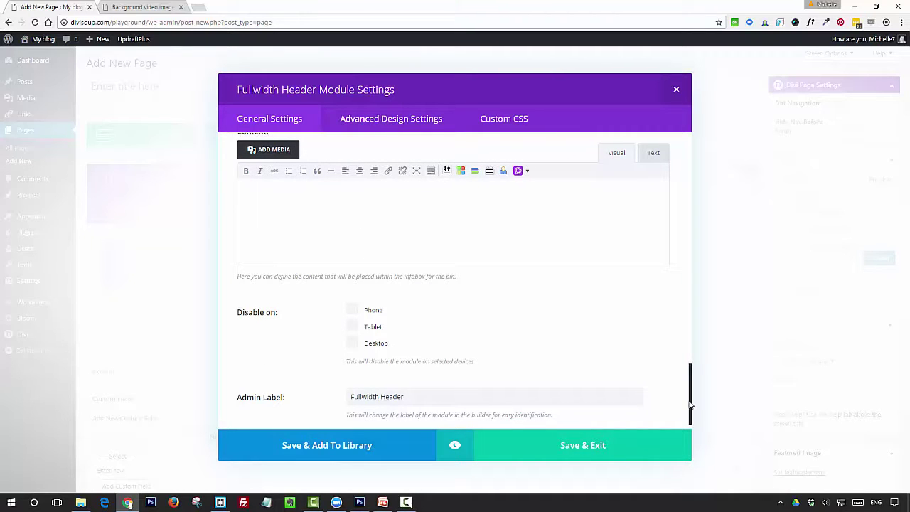
scroll(697, 301, up, 10)
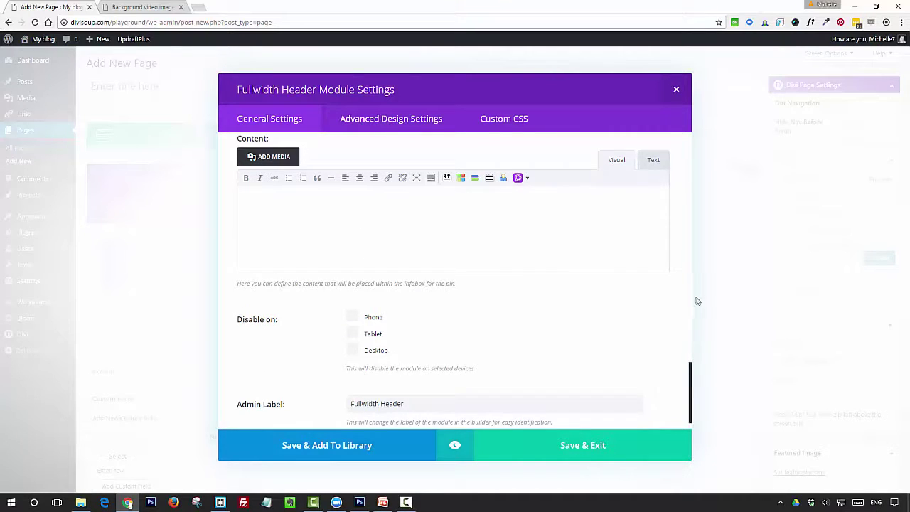
- Set the header title font to Passion One in the design settings
click(400, 121)
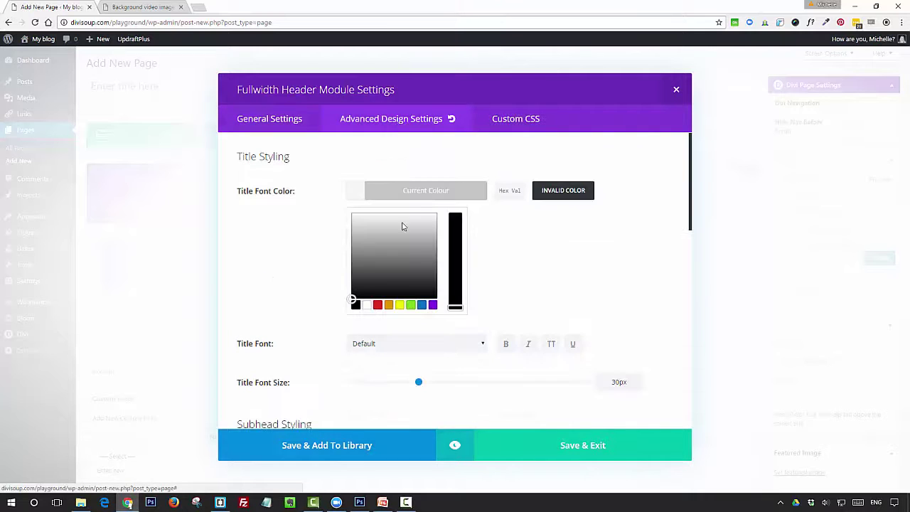
click(398, 344)
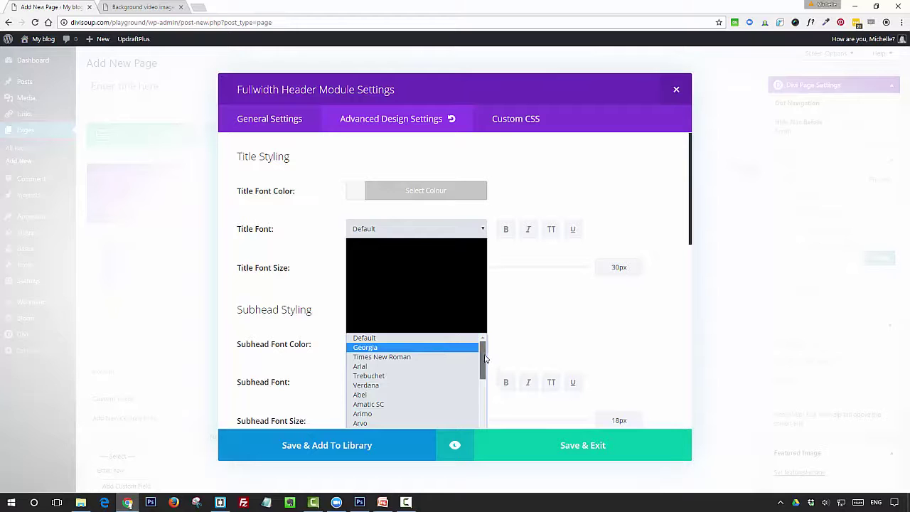
drag(482, 359, 484, 451)
click(367, 420)
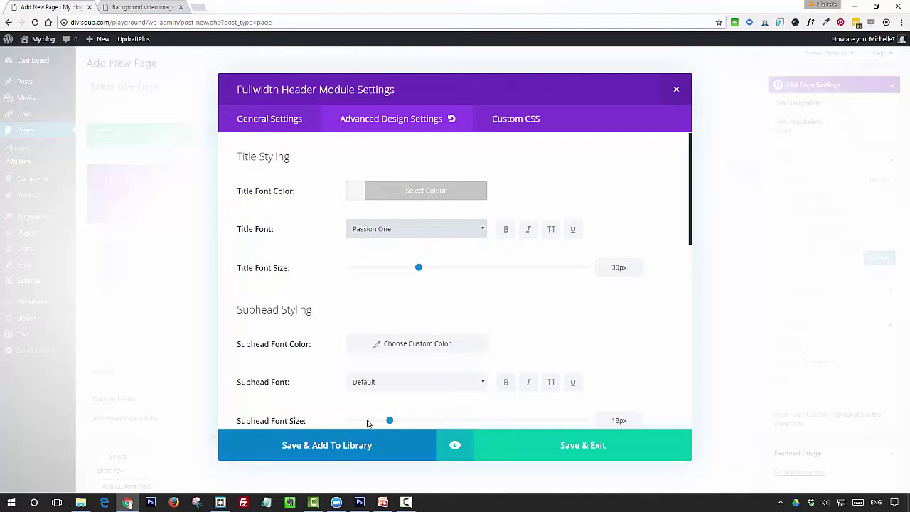
- Set the title font size to 60px and the subheading font size to 30px
click(617, 267)
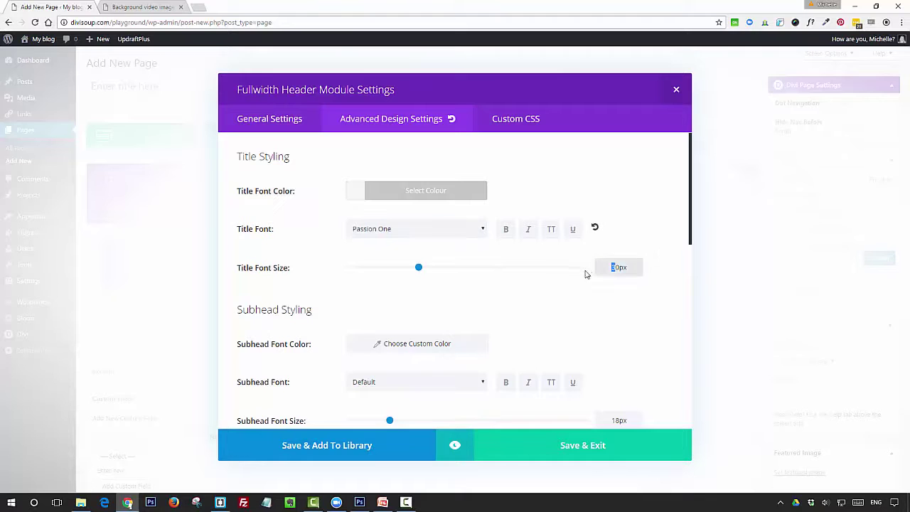
key(BackSpace)
text(6)
scroll(571, 302, down, 3)
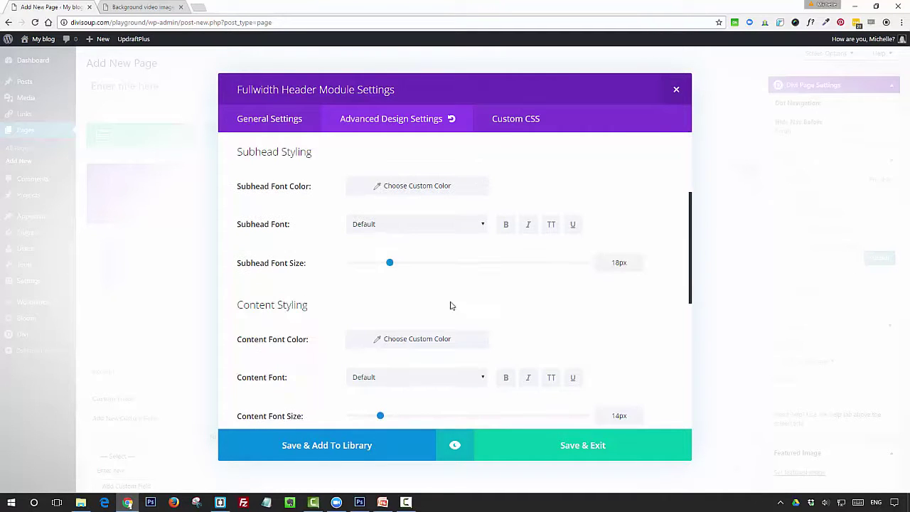
double_click(610, 266)
text(30)
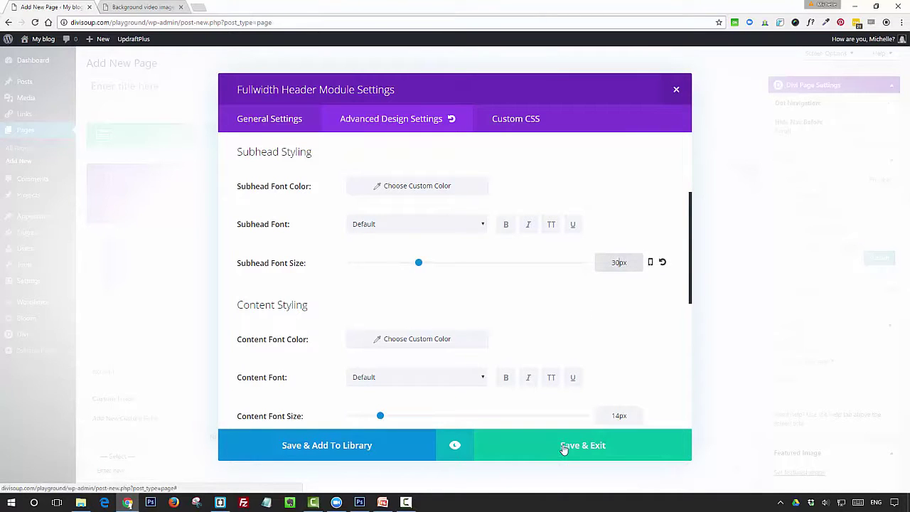
- Give the Fullwidth Header the CSS class ds-video-image-overlay1 and save its settings
click(518, 120)
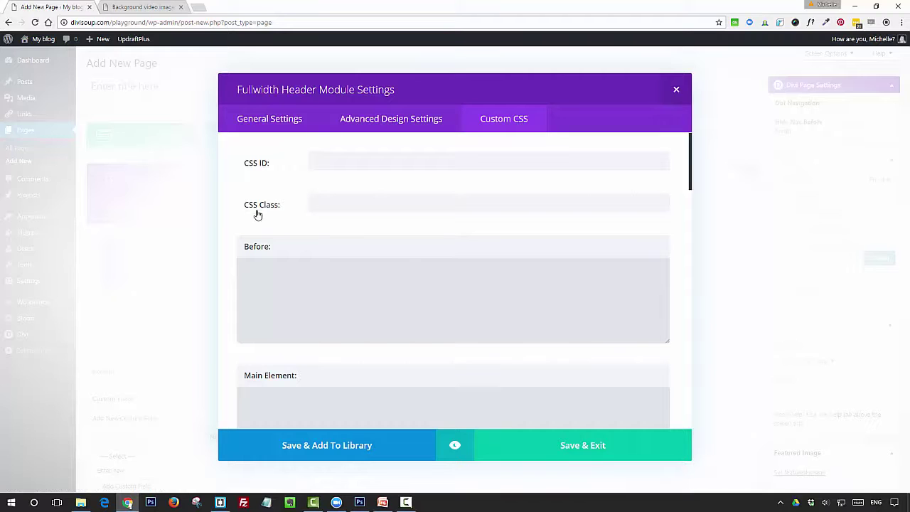
click(329, 204)
text(ds-video-image-overlay1)
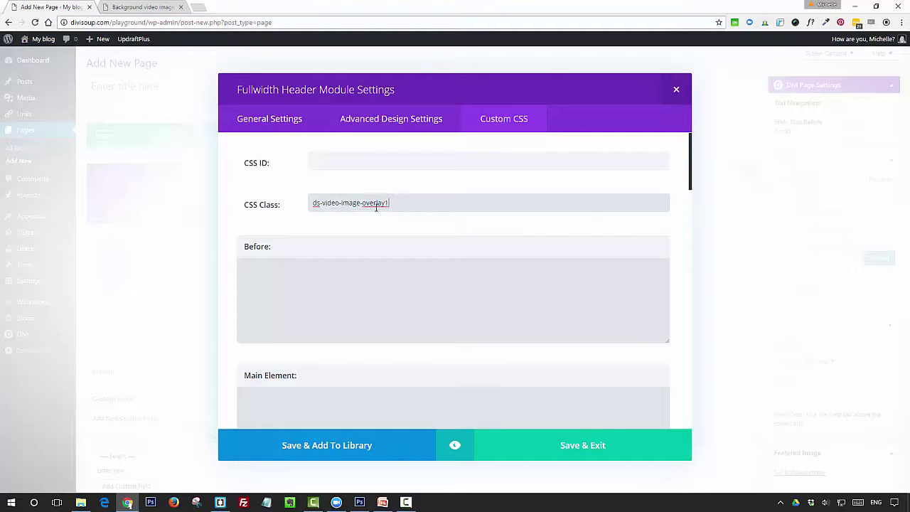
click(568, 452)
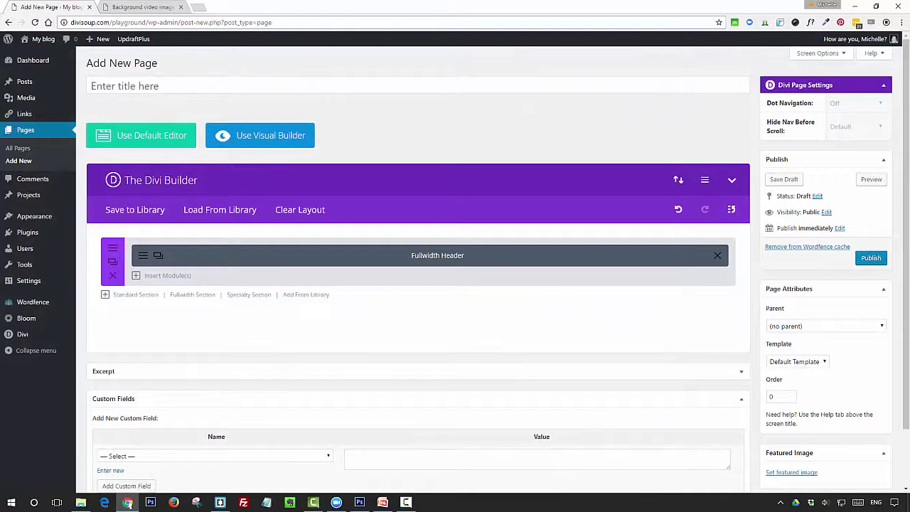
- Review the overlay rules in Brackets and select the solid-text rule on lines 6–14
click(220, 503)
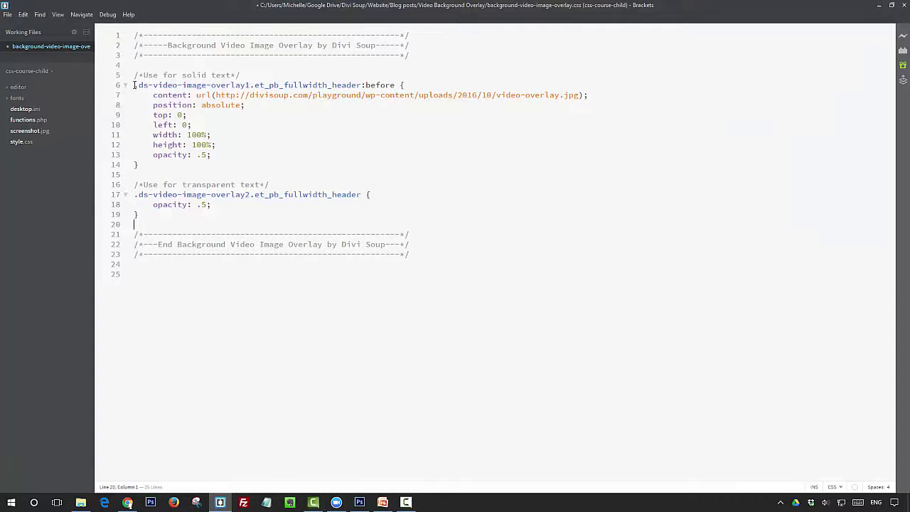
drag(133, 83, 152, 171)
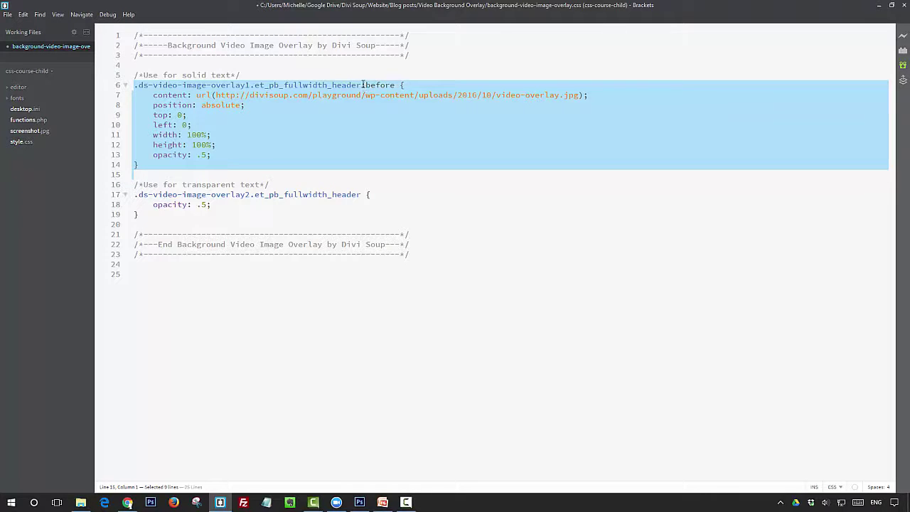
drag(363, 85, 402, 84)
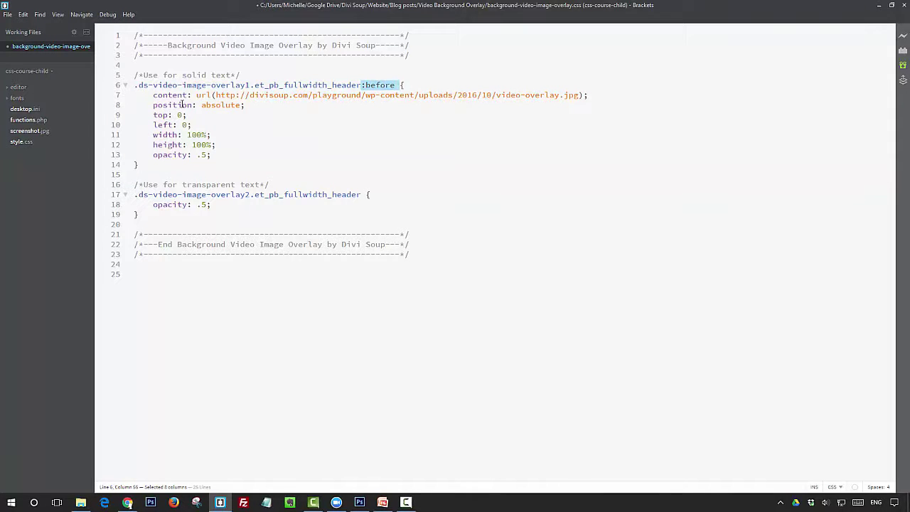
mouse_move(249, 95)
drag(153, 154, 190, 156)
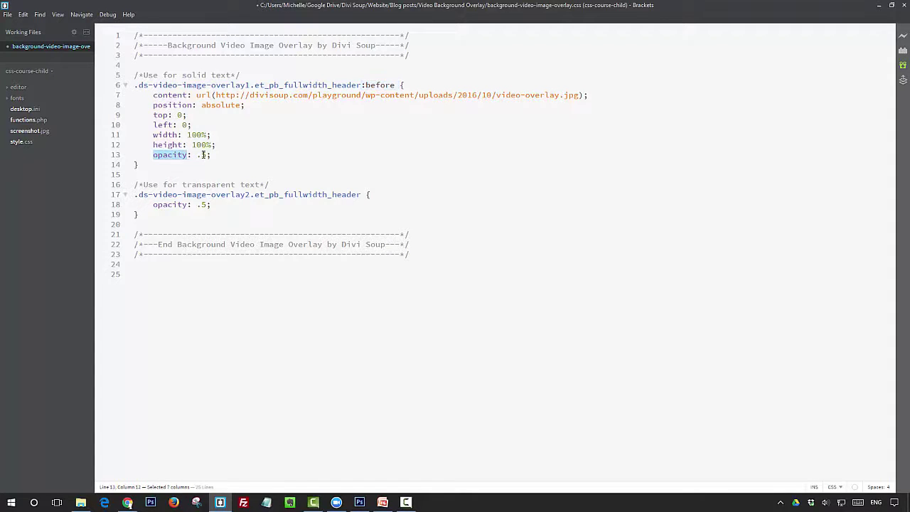
click(216, 154)
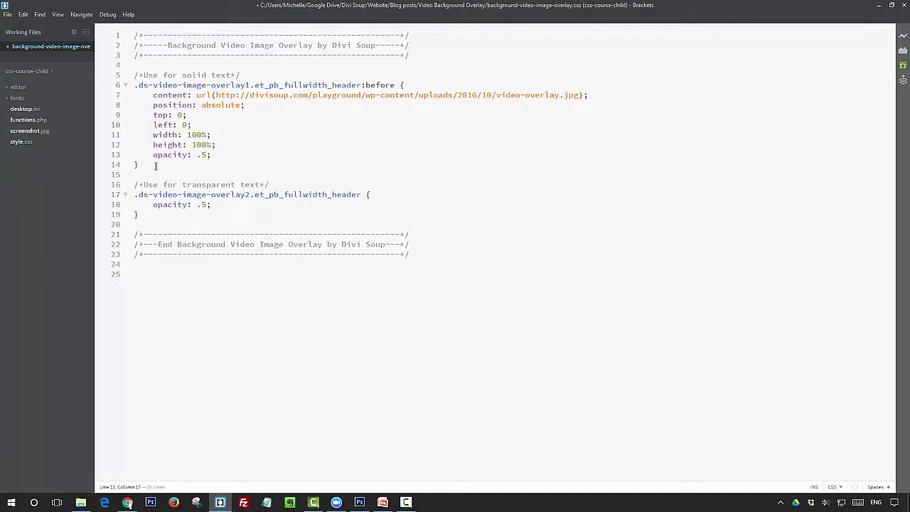
drag(156, 166, 129, 87)
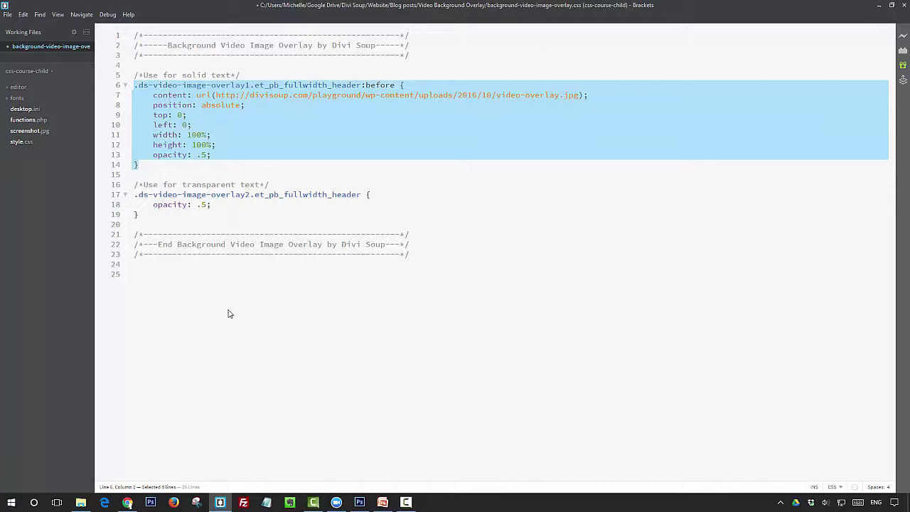
- Paste the copied overlay CSS into the page's Divi Custom CSS settings and save
click(127, 502)
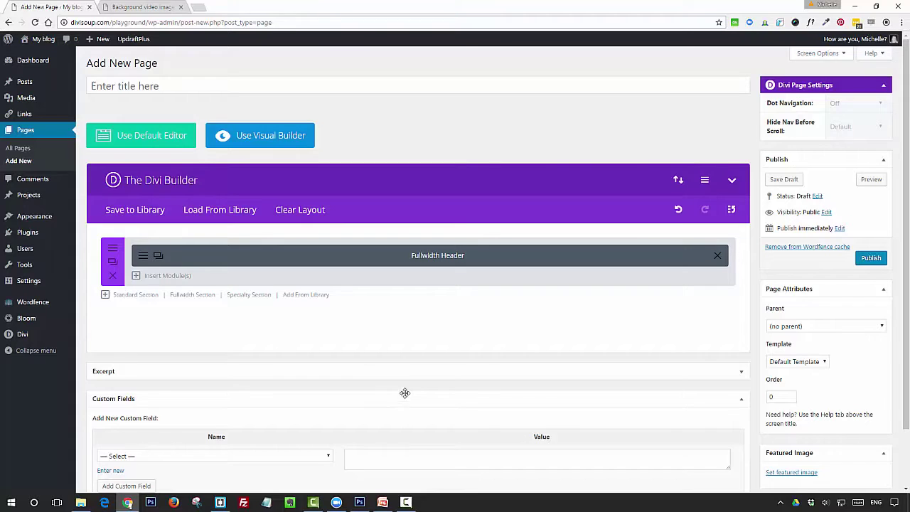
click(705, 180)
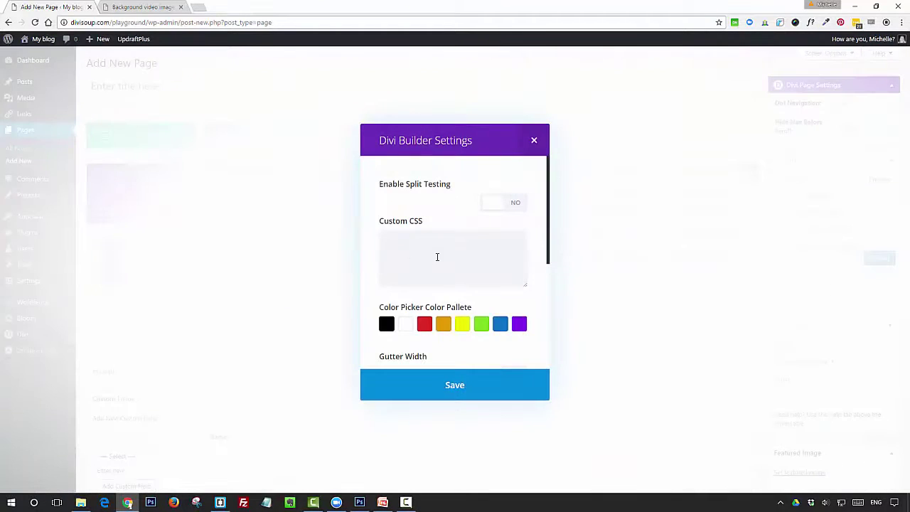
click(438, 259)
key(ctrl+v)
click(473, 393)
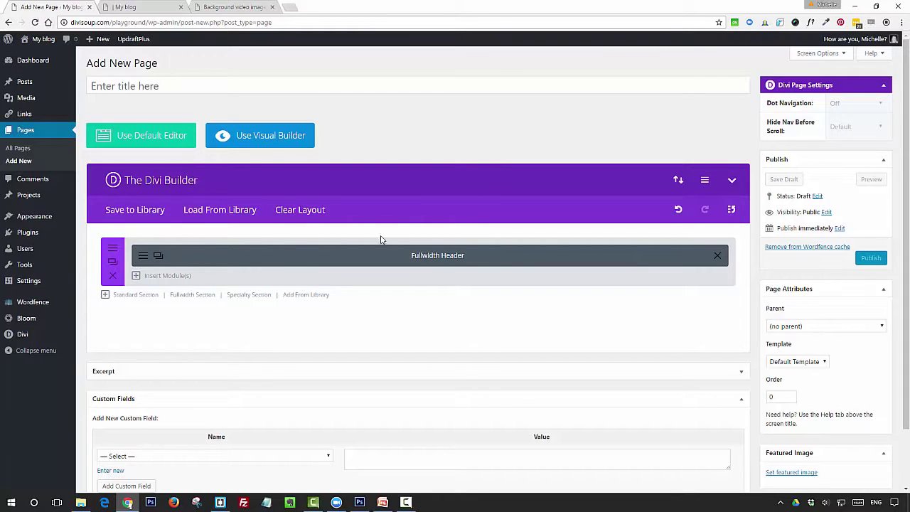
- Set video-overlay.jpg from the media library as the Fullwidth Header's background image
click(142, 260)
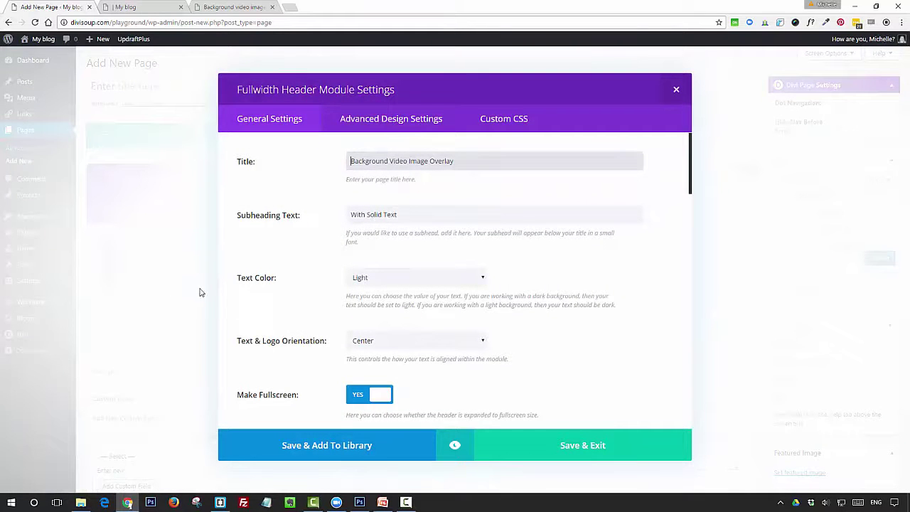
scroll(559, 317, down, 5)
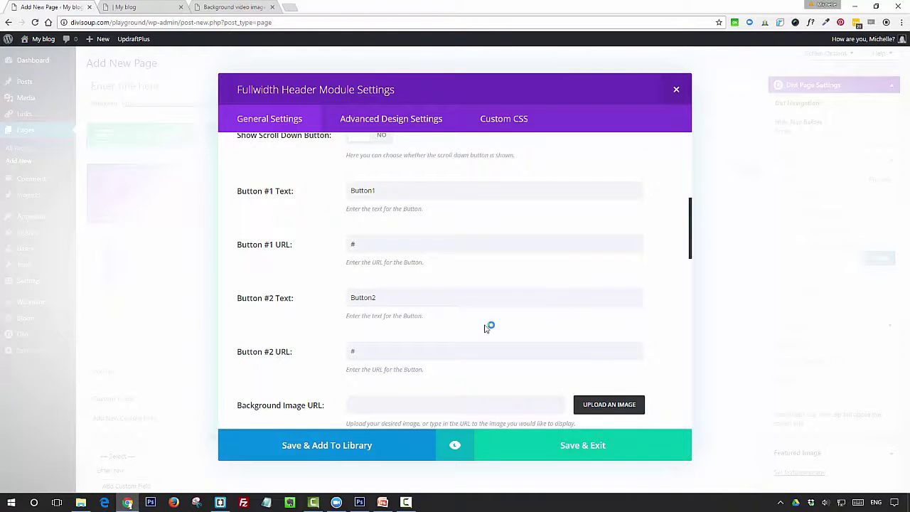
scroll(488, 325, down, 2)
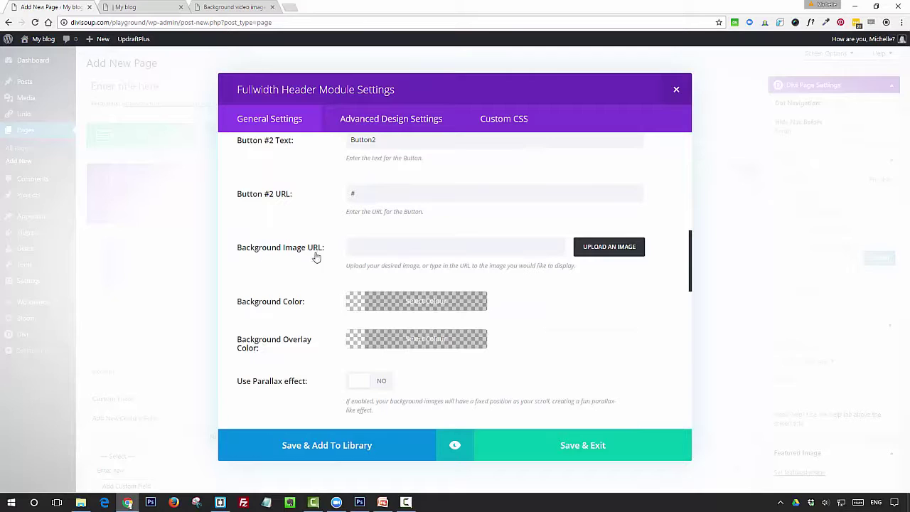
click(601, 256)
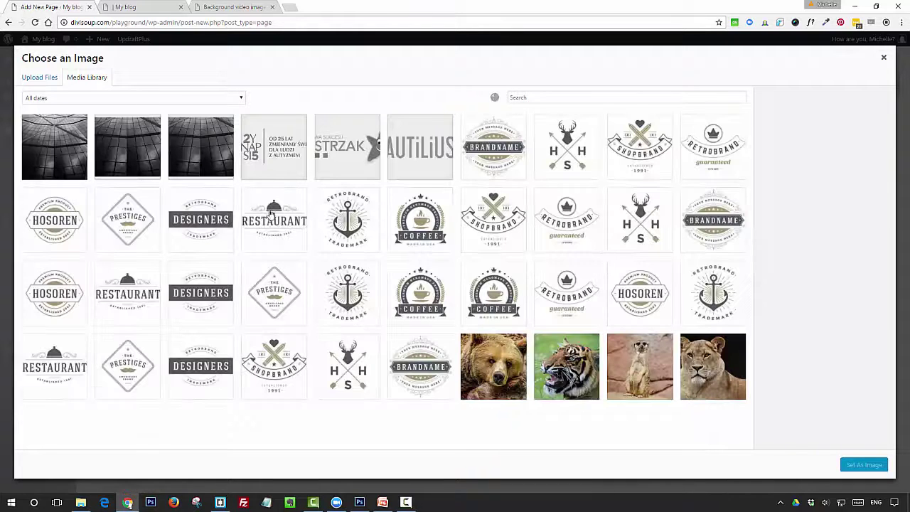
click(91, 165)
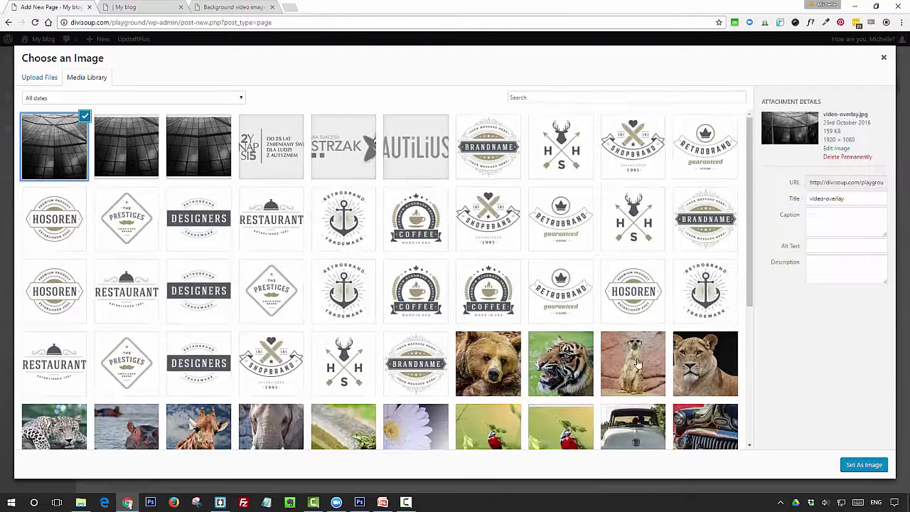
click(864, 465)
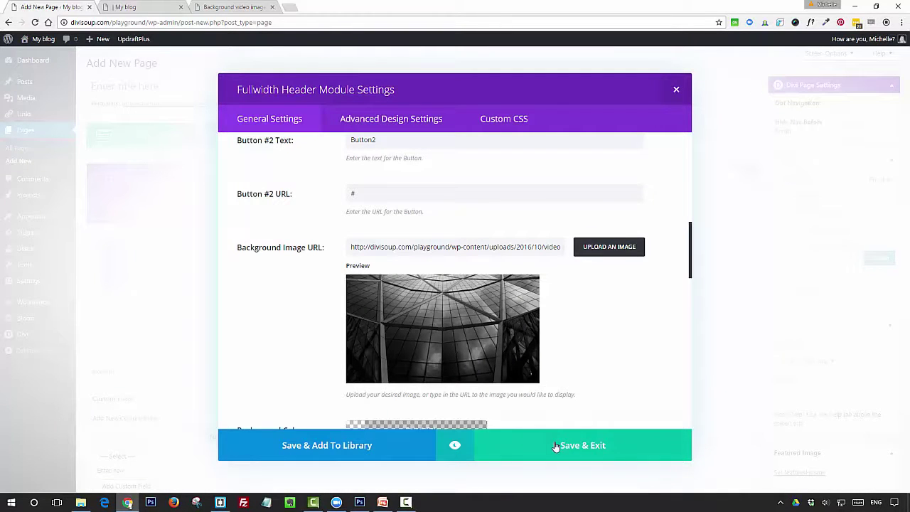
- Change the Fullwidth Header's CSS class ending from 1 to 2 (ds-video-image-overlay2) and save the module
click(512, 121)
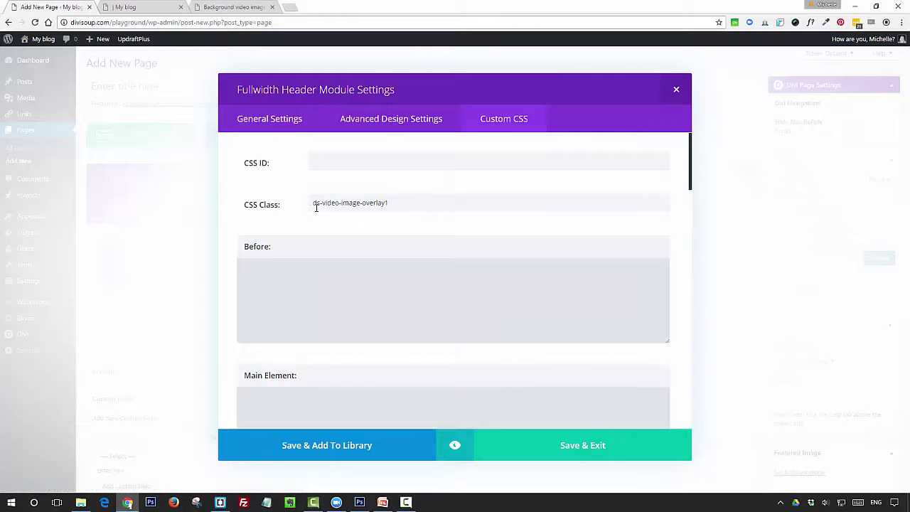
click(393, 205)
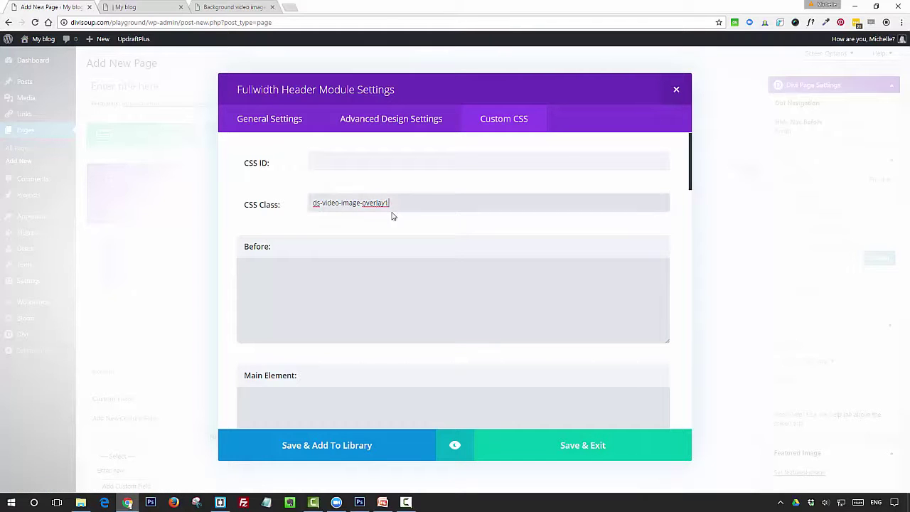
key(BackSpace)
text(2)
click(554, 450)
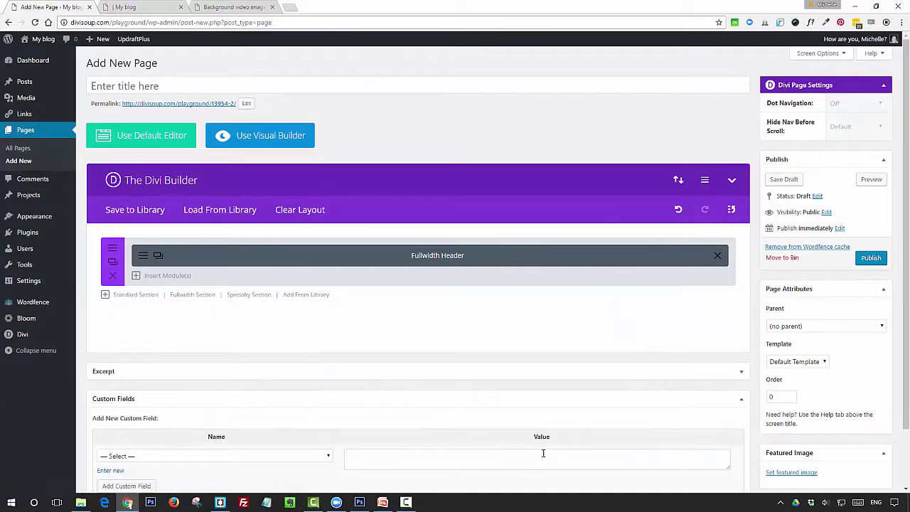
- Copy the ds-video-image-overlay2 opacity .5 rule from background-video-image-overlay.css in Brackets
click(220, 502)
click(219, 350)
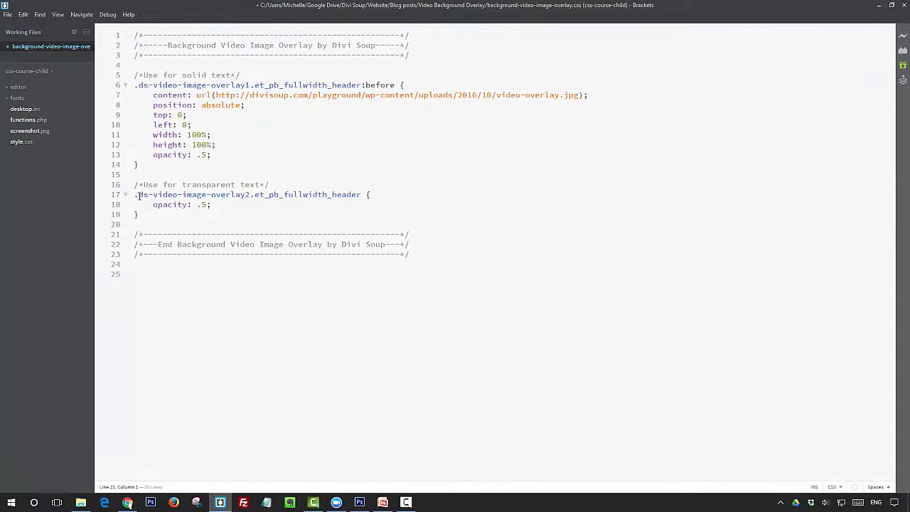
drag(134, 197, 162, 226)
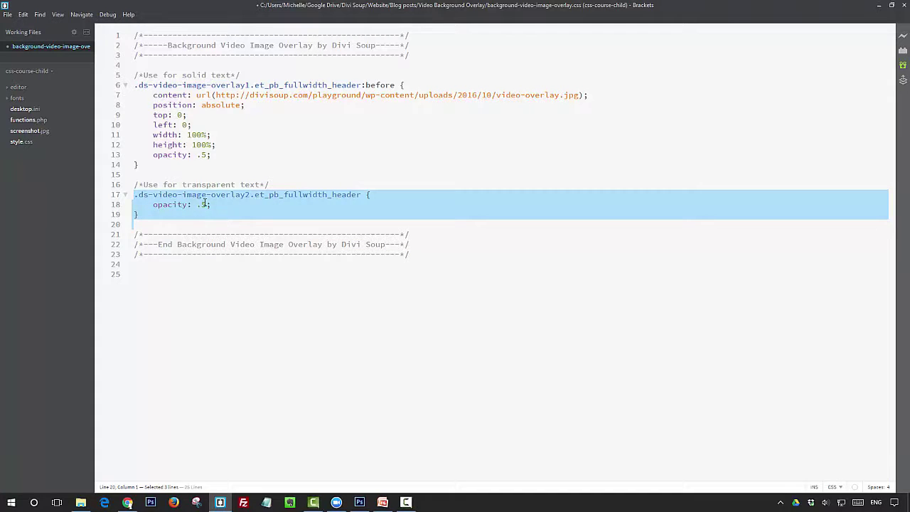
click(204, 205)
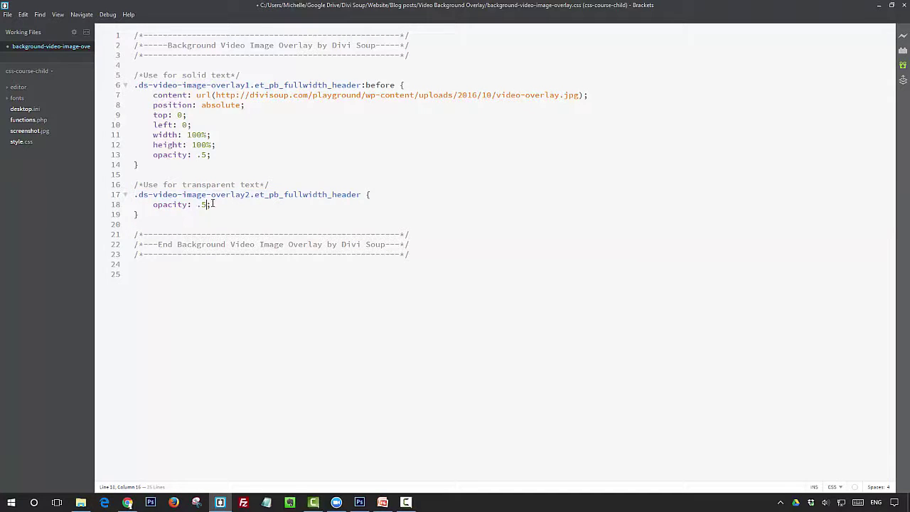
drag(143, 217, 124, 195)
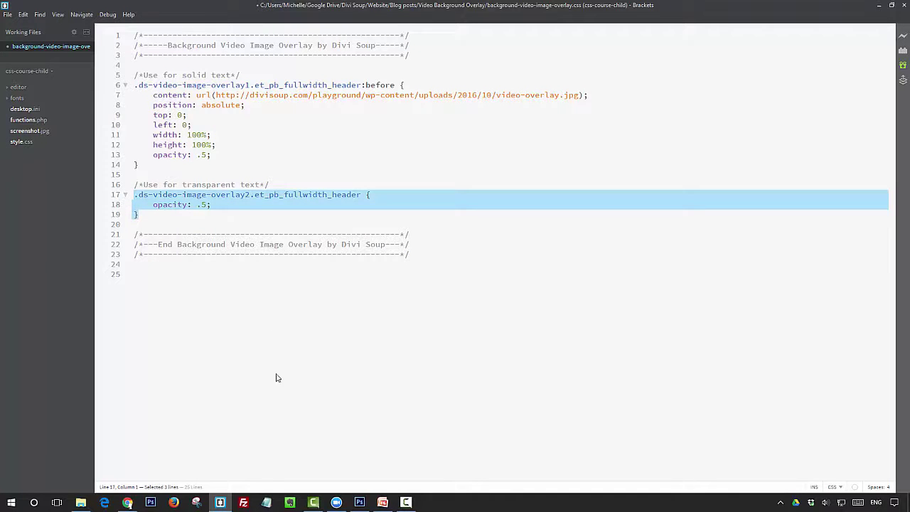
- Add the ds-video-image-overlay2 .5 opacity rule to the end of the page's Custom CSS and save
click(128, 503)
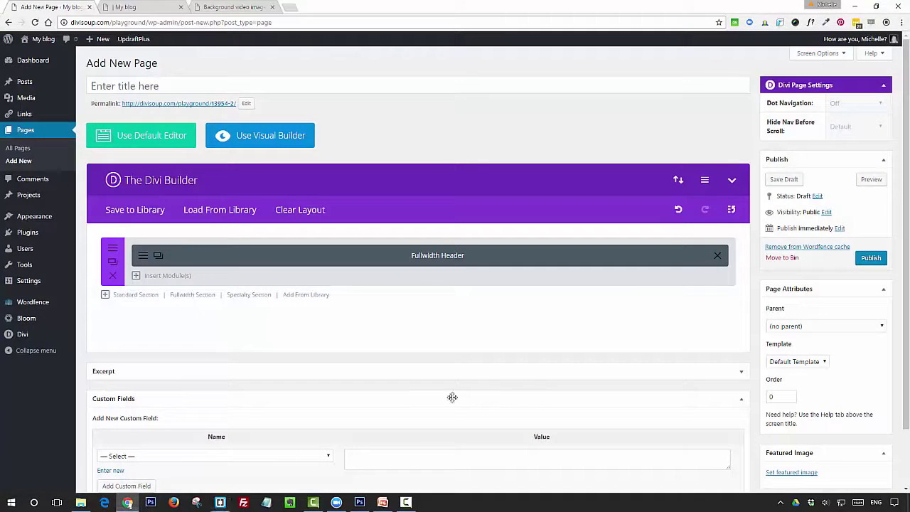
click(705, 182)
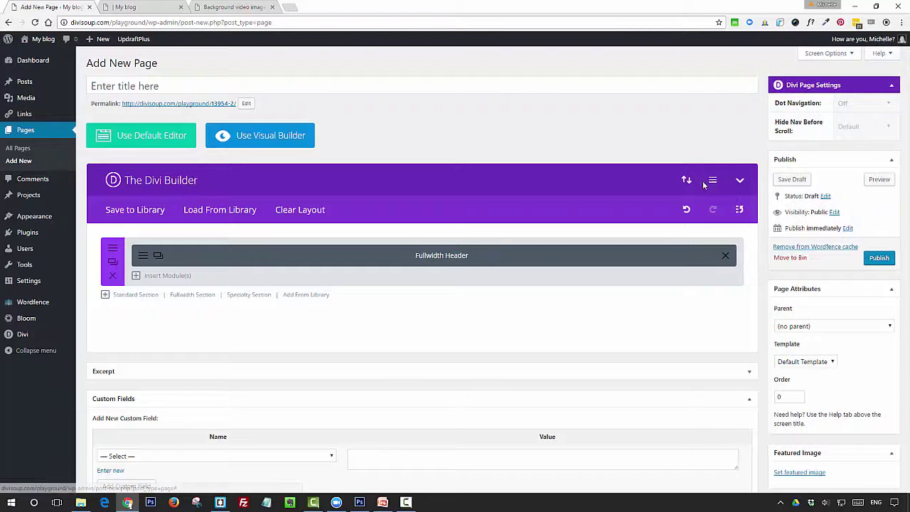
drag(391, 246, 525, 350)
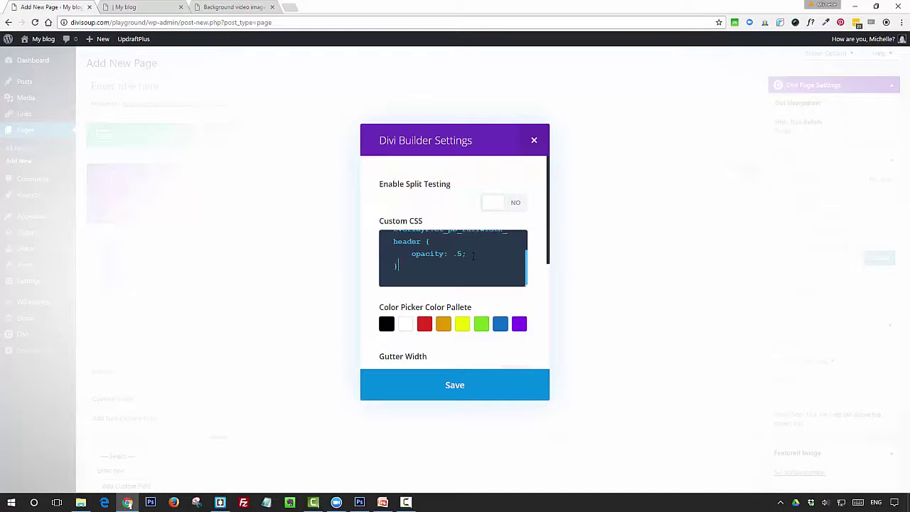
click(462, 384)
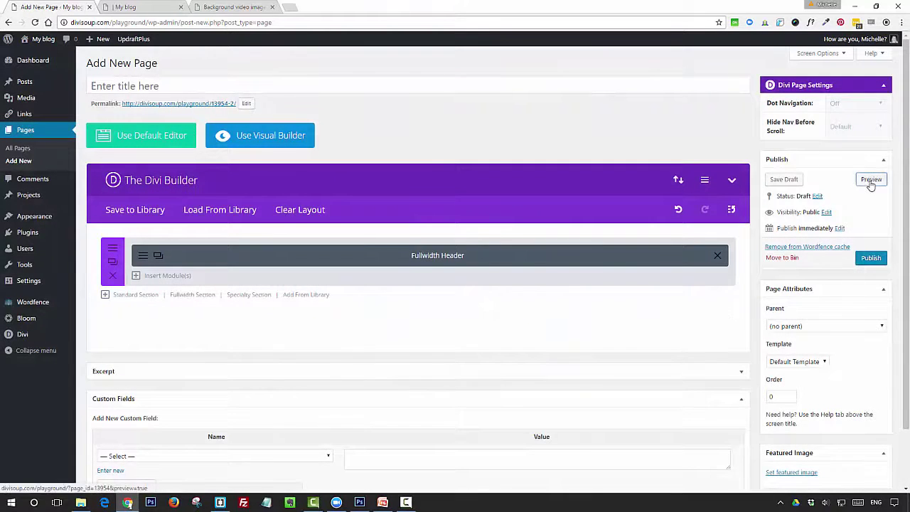
- Preview the page's fullscreen video header beneath the semi-transparent glass-roof image
click(133, 6)
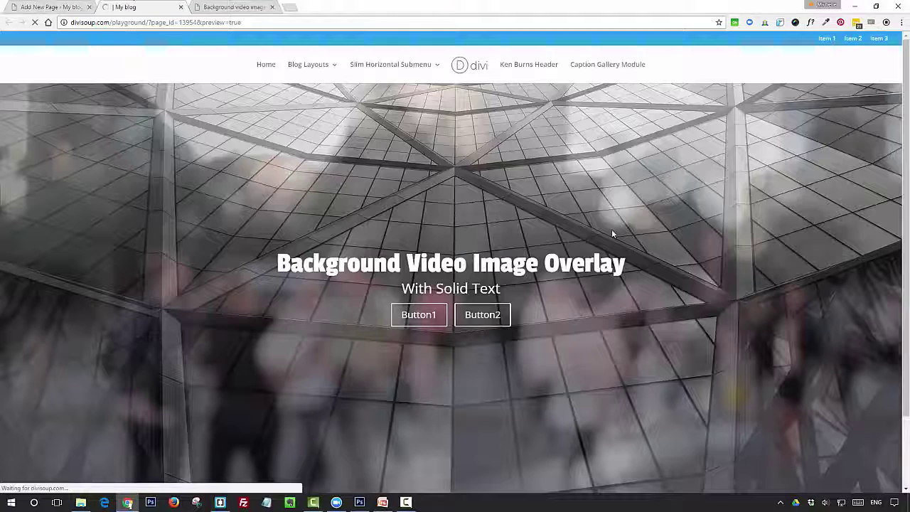